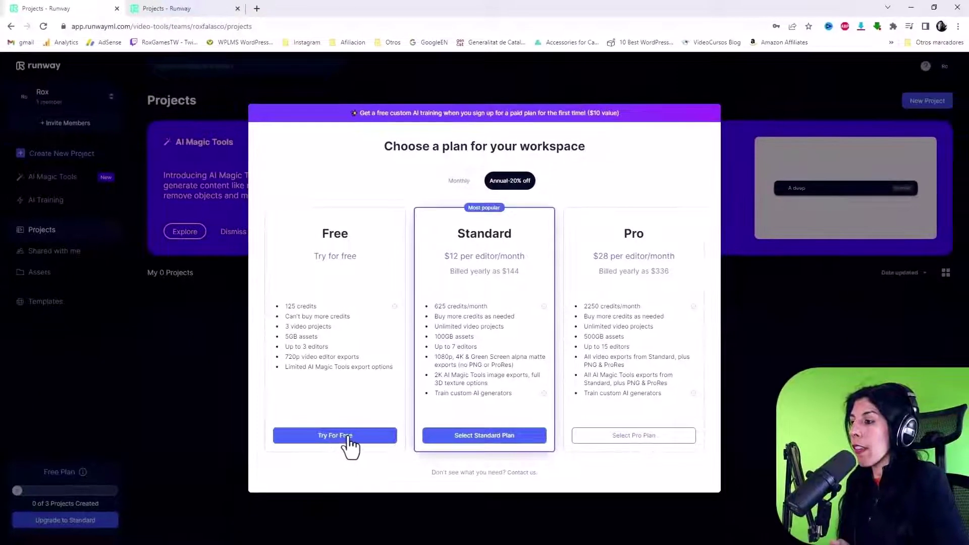
Choose the Free plan for the workspace and dismiss the AI Magic Tools announcement
{"action": "left_click", "coordinate": [340, 436]}
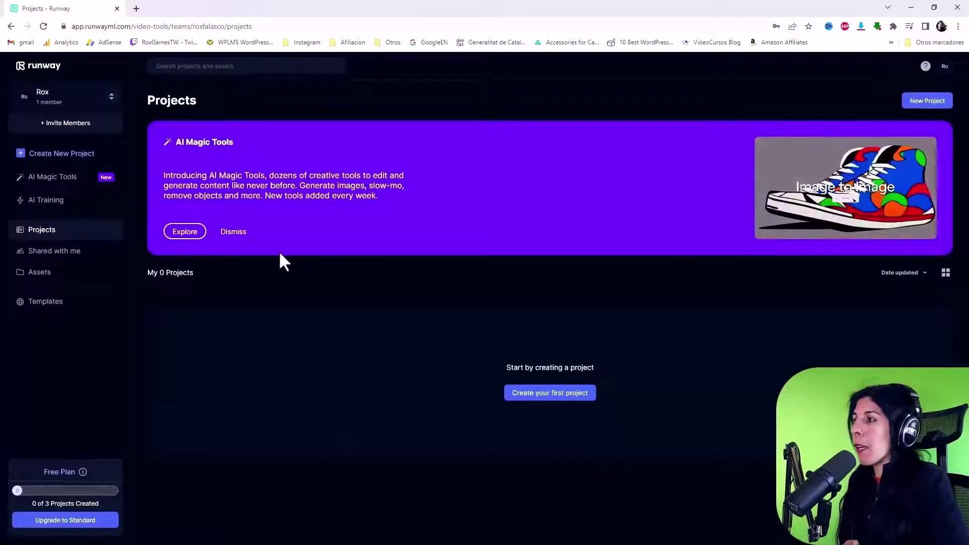
{"action": "left_click", "coordinate": [234, 231]}
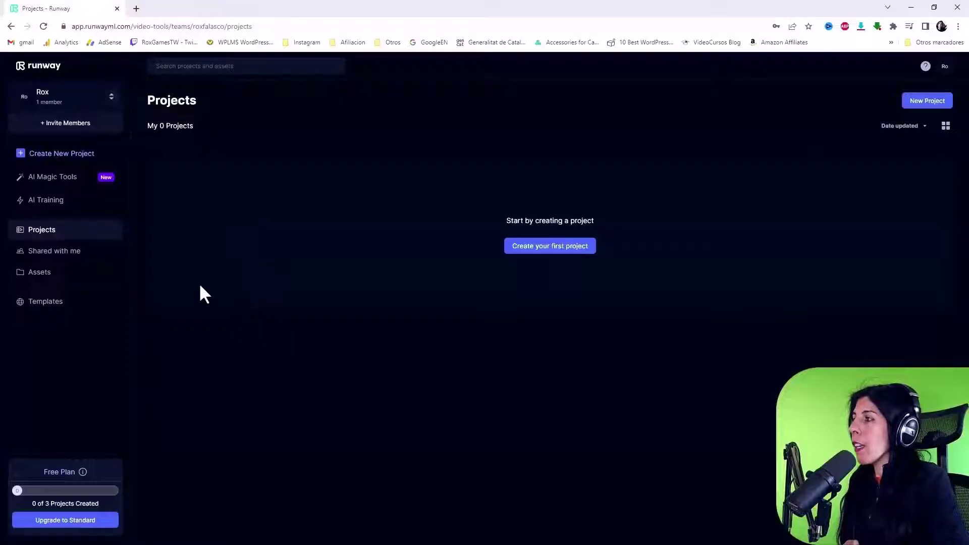
Create a first project with the Green Screen tool and load the uploaded pexels-rodnae-productions beach video into it
{"action": "left_click", "coordinate": [550, 246]}
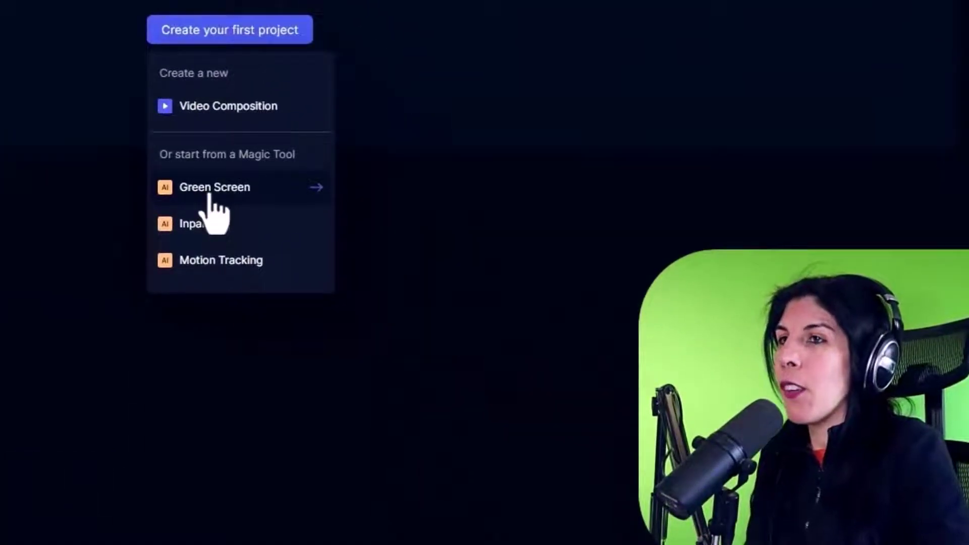
{"action": "left_click", "coordinate": [273, 195]}
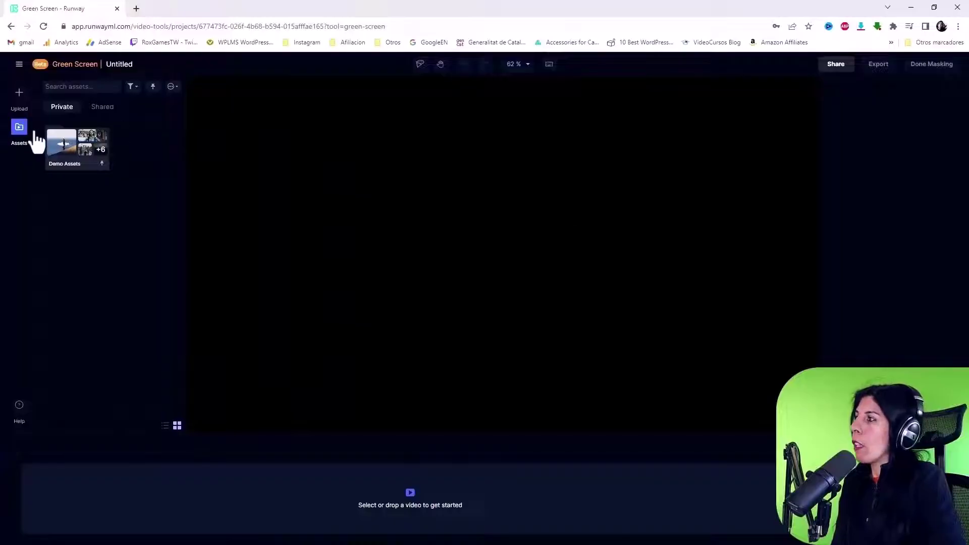
{"action": "left_click", "coordinate": [20, 93]}
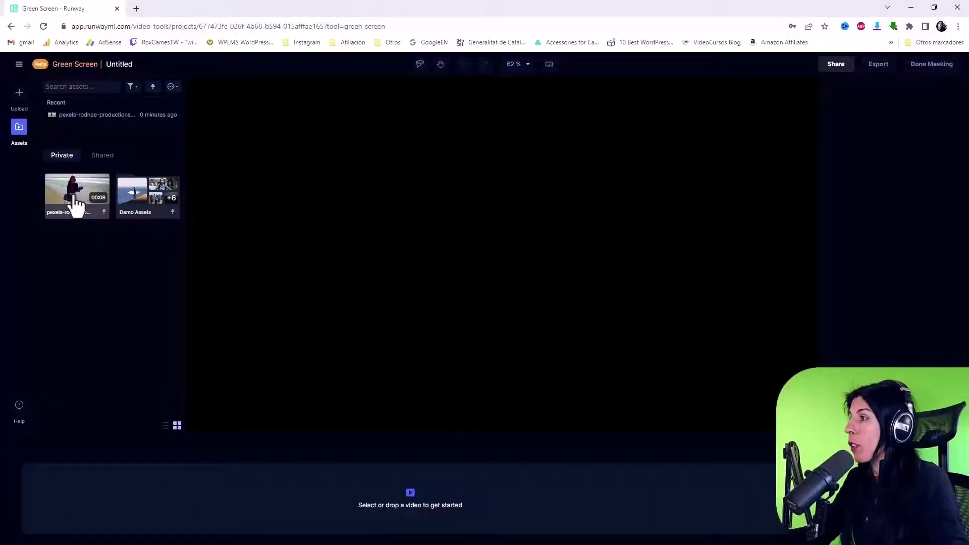
{"action": "left_click_drag", "start_coordinate": [70, 198], "coordinate": [75, 492]}
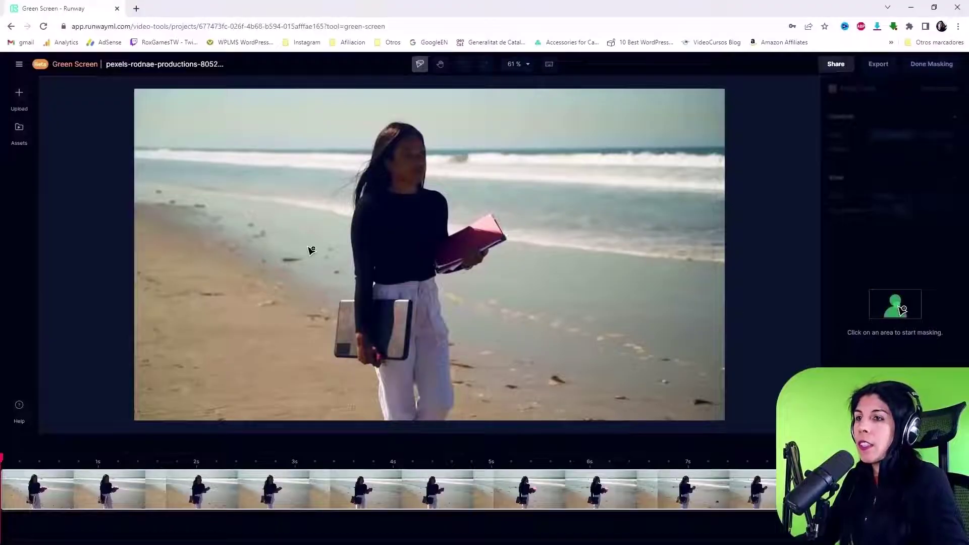
Mask the woman in the beach video, including her folders and the laptop under her arm
{"action": "left_click", "coordinate": [415, 222]}
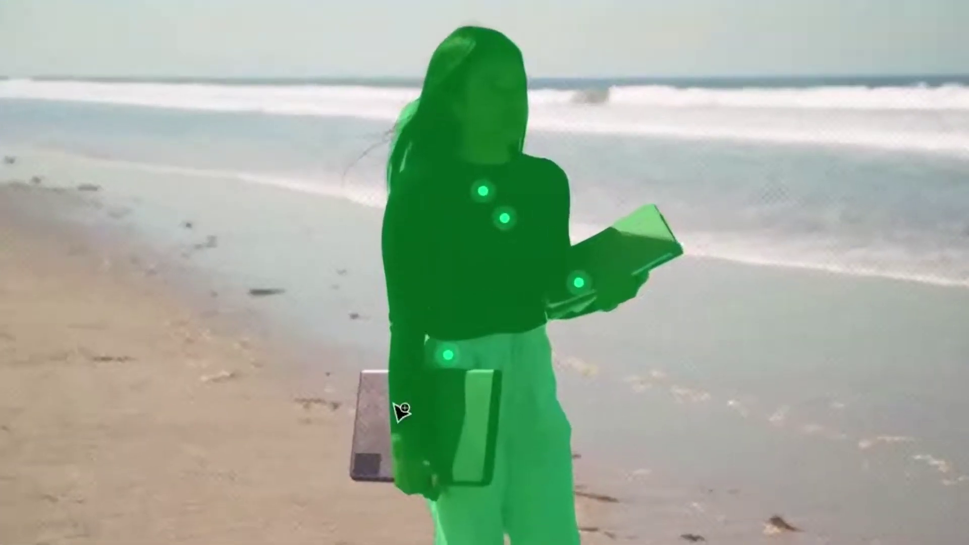
{"action": "left_click", "coordinate": [352, 325]}
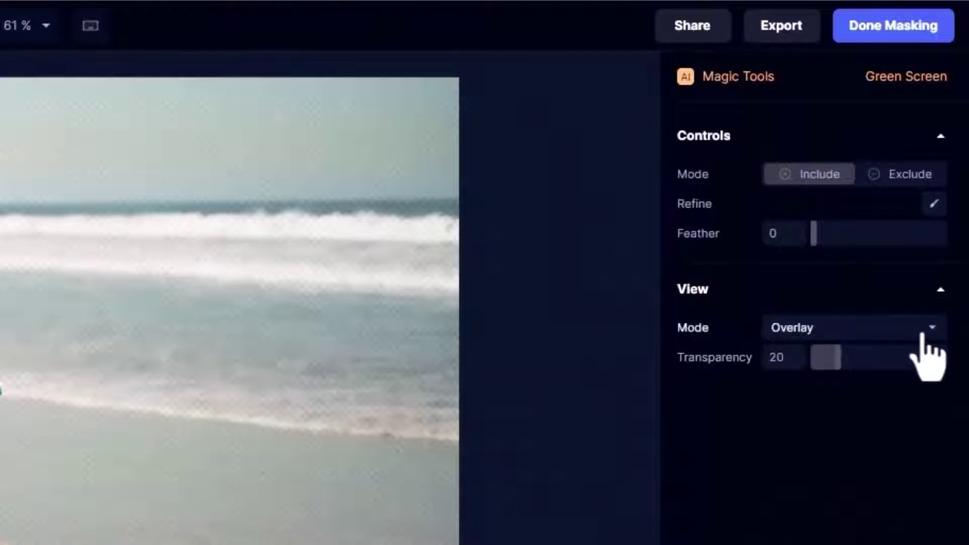
Examine the mask in the Alpha Channel and Preview view modes, and return to the Overlay view
{"action": "left_click", "coordinate": [922, 332]}
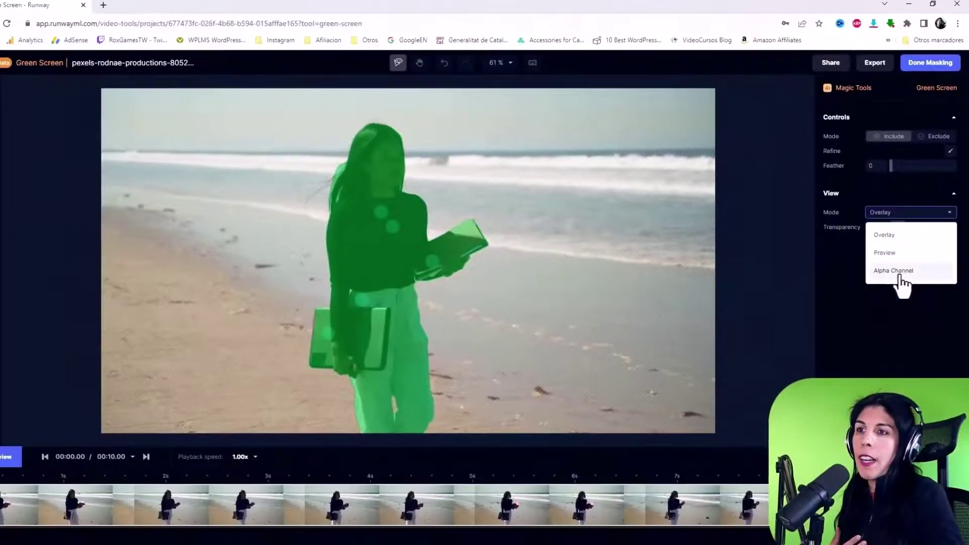
{"action": "left_click", "coordinate": [822, 445]}
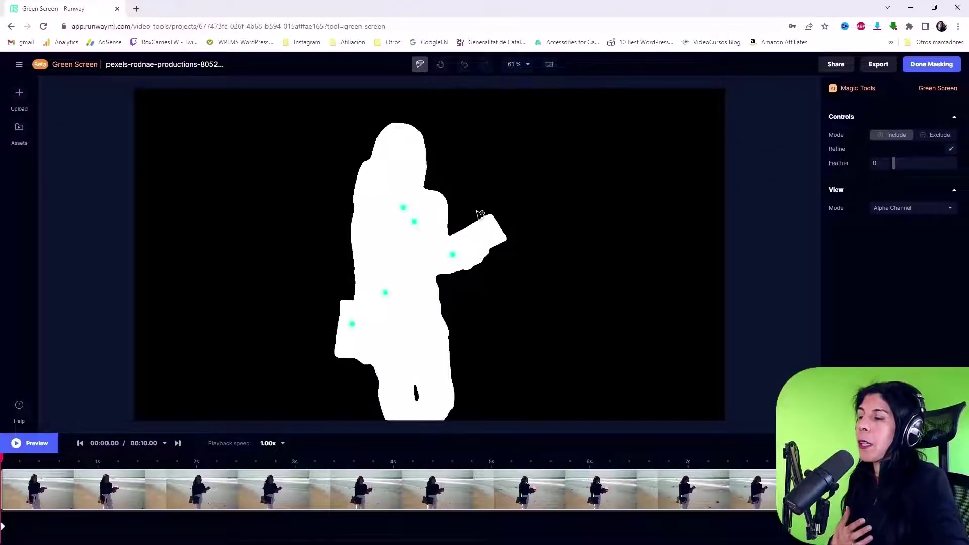
{"action": "left_click", "coordinate": [903, 209]}
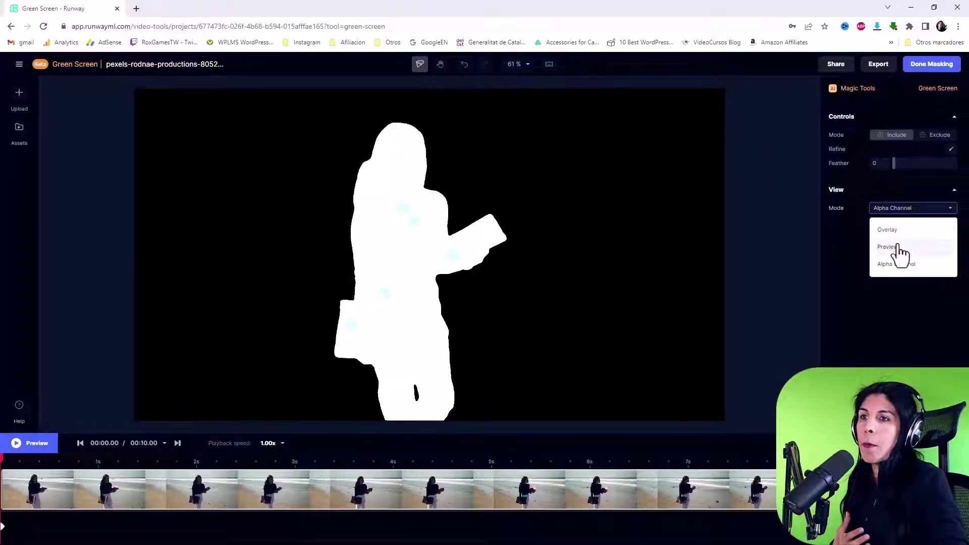
{"action": "left_click", "coordinate": [896, 248]}
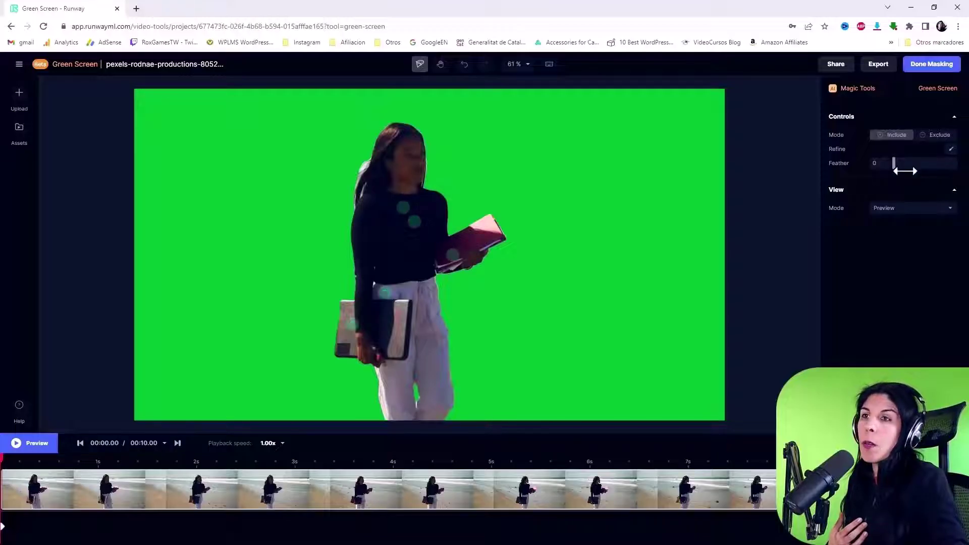
{"action": "left_click", "coordinate": [897, 209]}
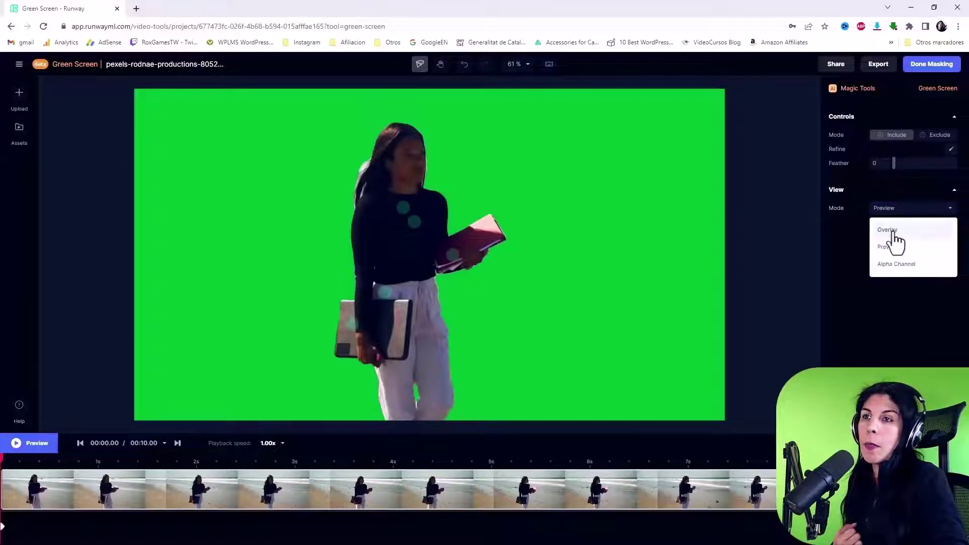
{"action": "left_click", "coordinate": [894, 244]}
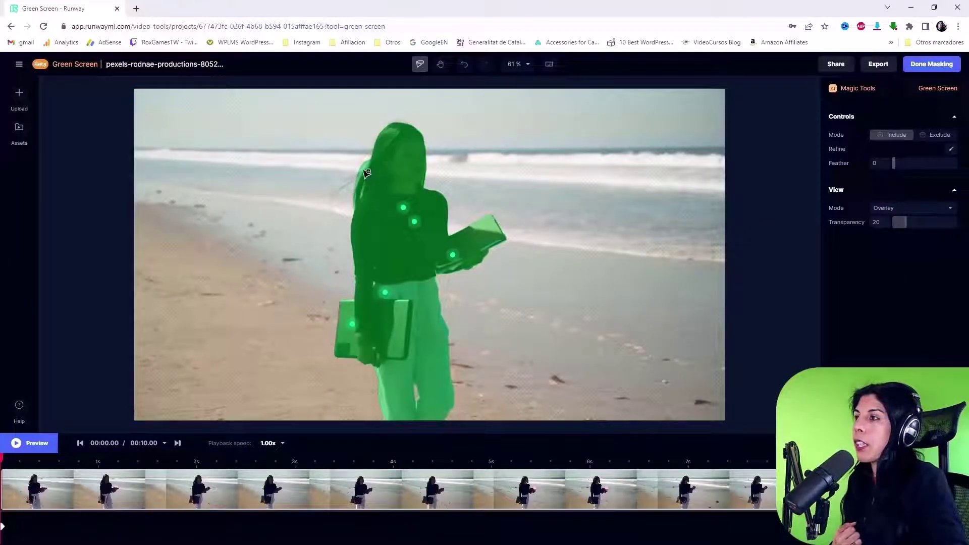
Exclude the patch of background behind the woman's hair from the mask
{"action": "left_click", "coordinate": [526, 65]}
{"action": "left_click", "coordinate": [474, 124]}
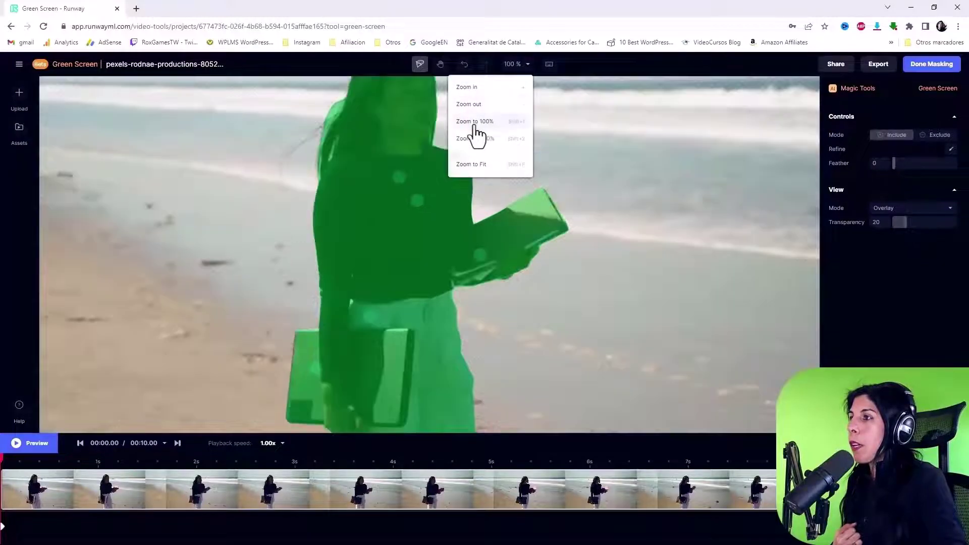
{"action": "left_click", "coordinate": [937, 136]}
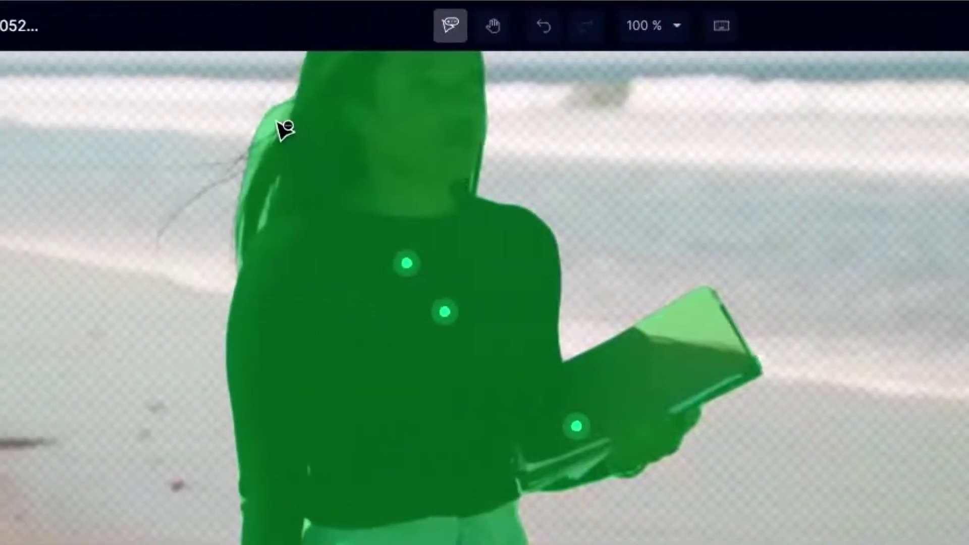
{"action": "left_click", "coordinate": [274, 116]}
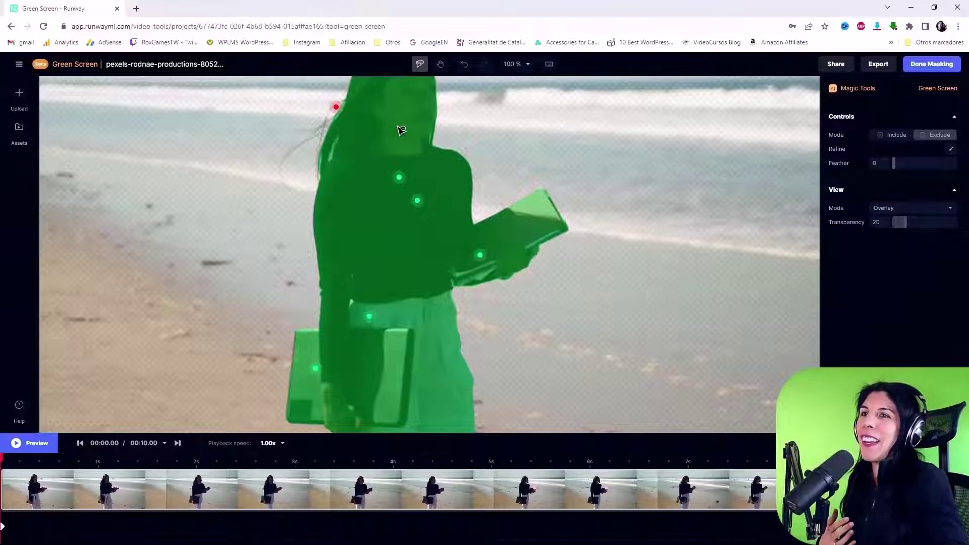
Play the masked video with the whole frame in view to check the tracking, and return to its start
{"action": "left_click", "coordinate": [514, 63]}
{"action": "left_click", "coordinate": [519, 80]}
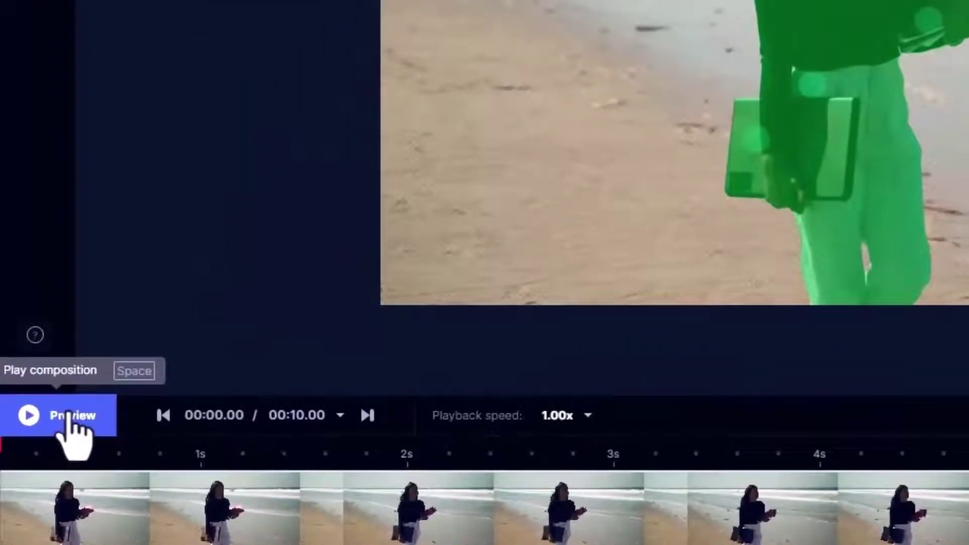
{"action": "left_click", "coordinate": [71, 417]}
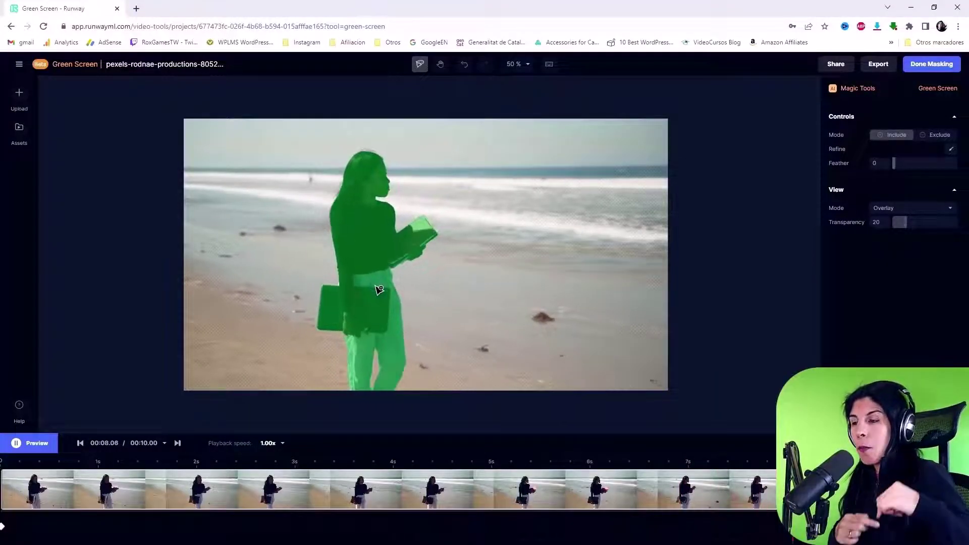
{"action": "left_click", "coordinate": [379, 289]}
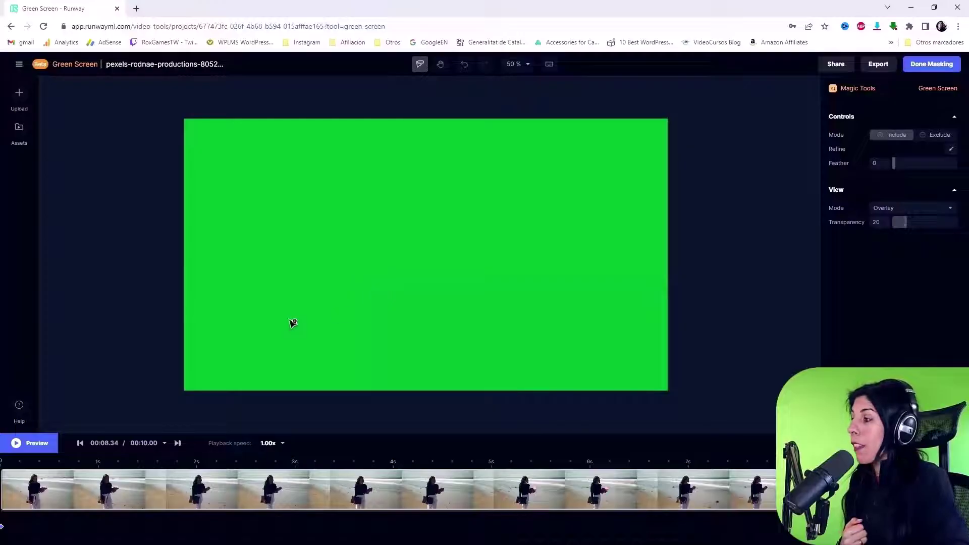
{"action": "left_click", "coordinate": [23, 484]}
{"action": "left_click", "coordinate": [3, 460]}
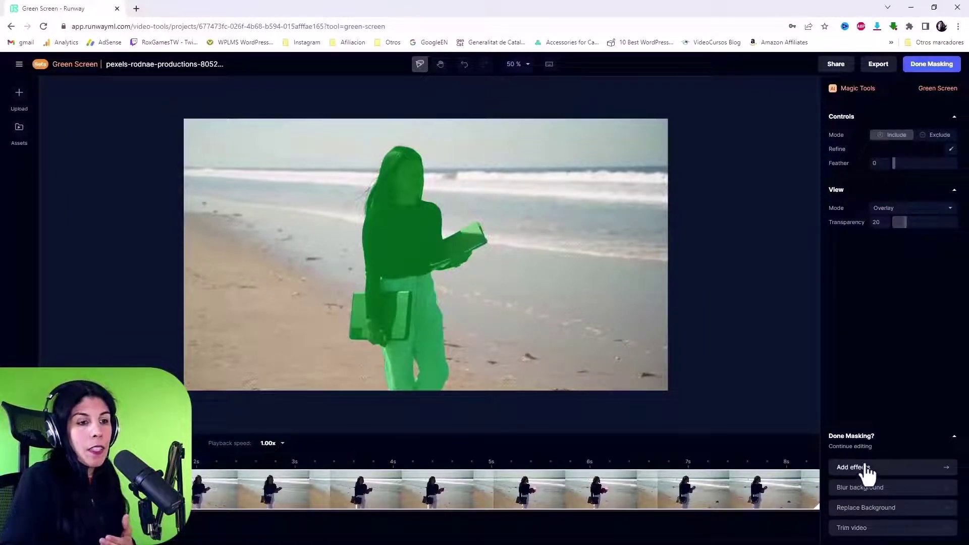
Finish masking by continuing to Replace Background, and play the first seconds of the masked clip
{"action": "left_click", "coordinate": [860, 509]}
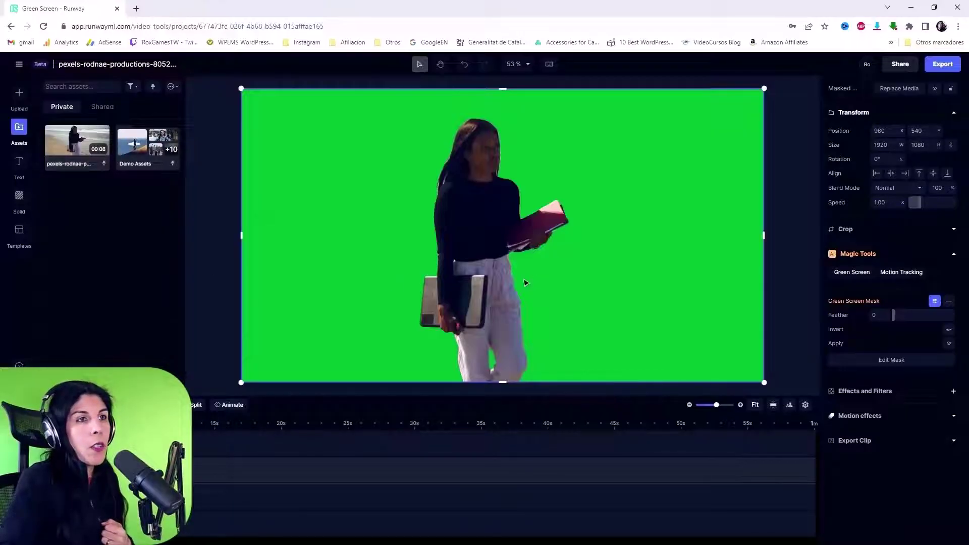
{"action": "left_click", "coordinate": [19, 404]}
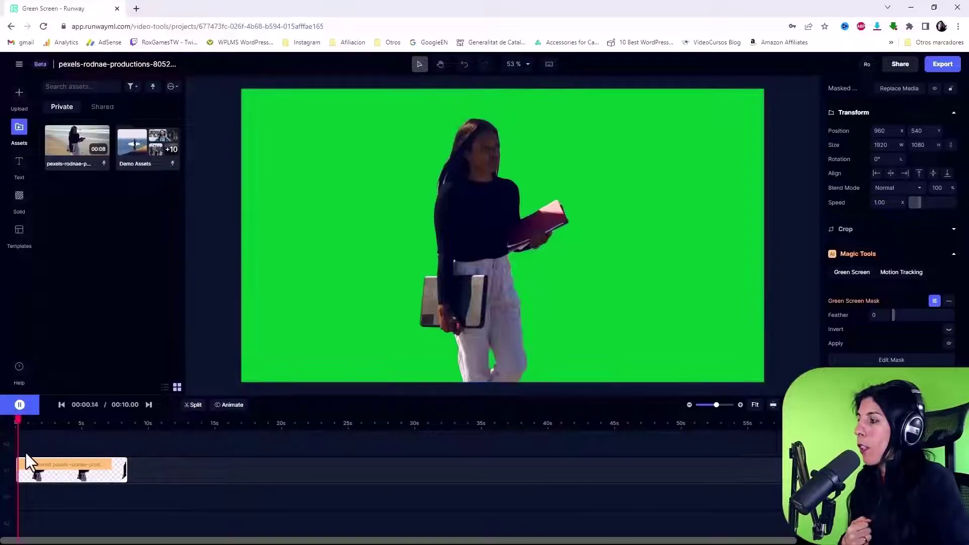
{"action": "left_click", "coordinate": [19, 405]}
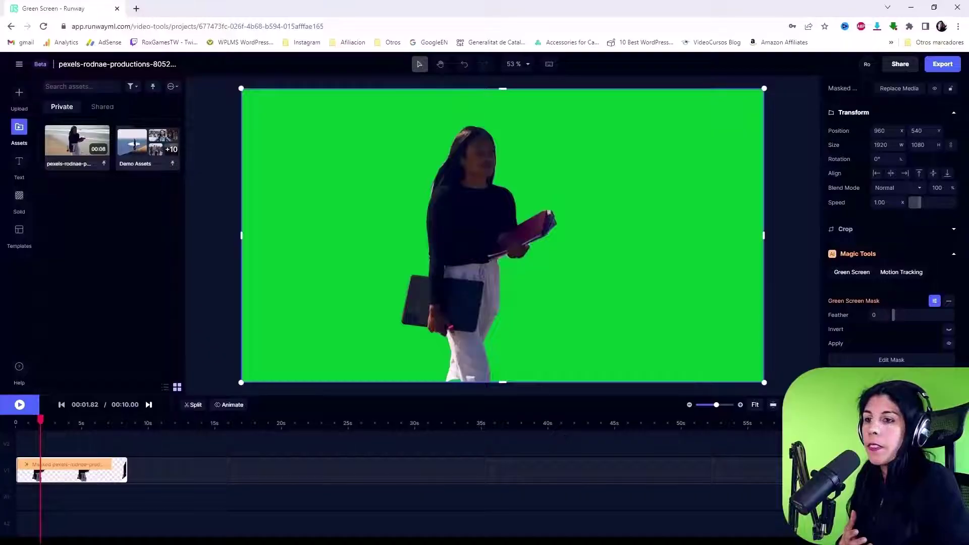
Place the Skydiving.mp4 demo clip on the track beneath the masked clip, starting at 0 seconds
{"action": "left_click", "coordinate": [146, 154]}
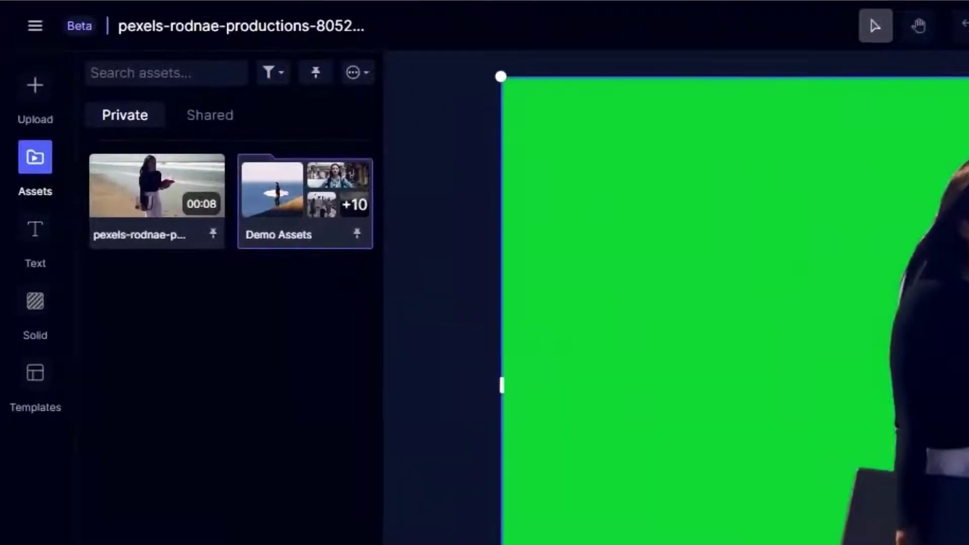
{"action": "double_click", "coordinate": [277, 212]}
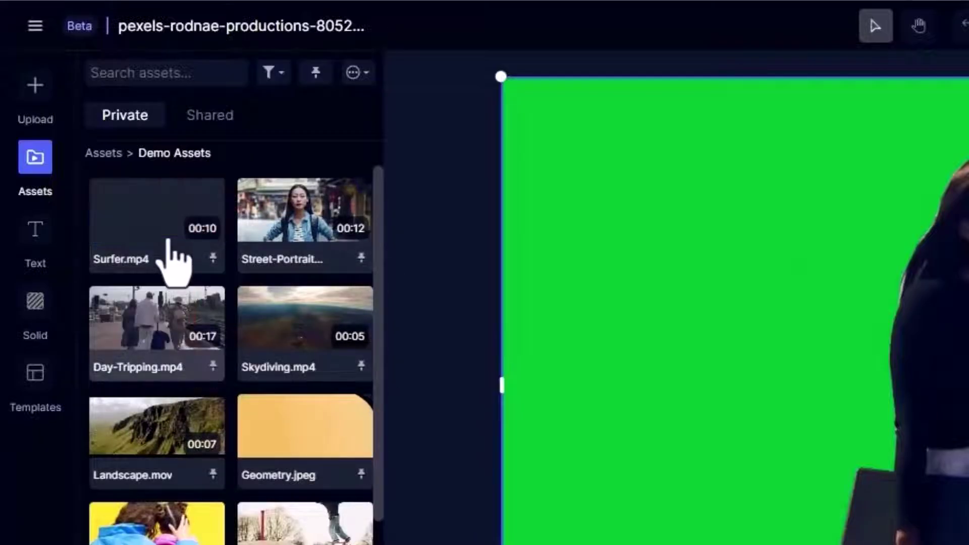
{"action": "scroll", "coordinate": [207, 520], "scroll_direction": "down", "scroll_amount": 2}
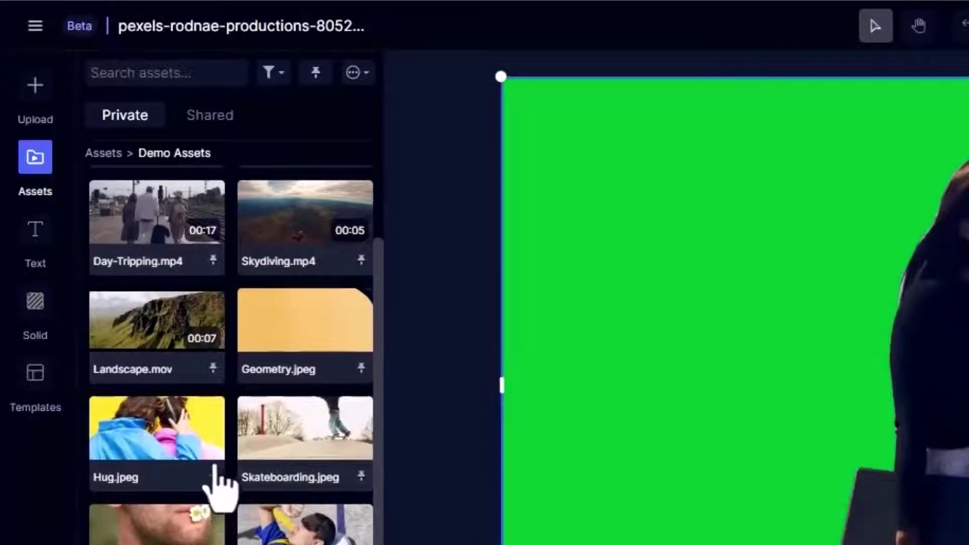
{"action": "scroll", "coordinate": [227, 372], "scroll_direction": "down", "scroll_amount": 2}
{"action": "scroll", "coordinate": [221, 496], "scroll_direction": "up", "scroll_amount": 4}
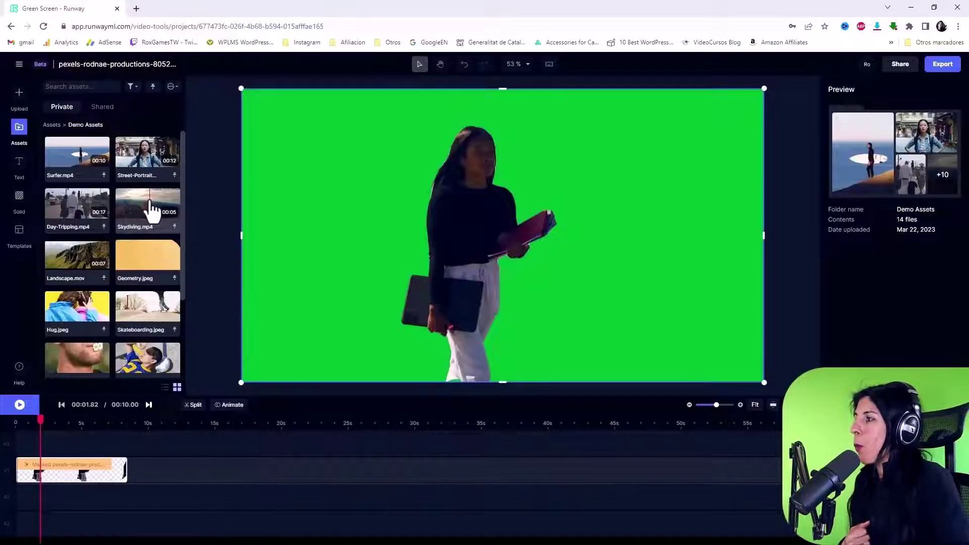
{"action": "left_click_drag", "start_coordinate": [146, 212], "coordinate": [266, 464]}
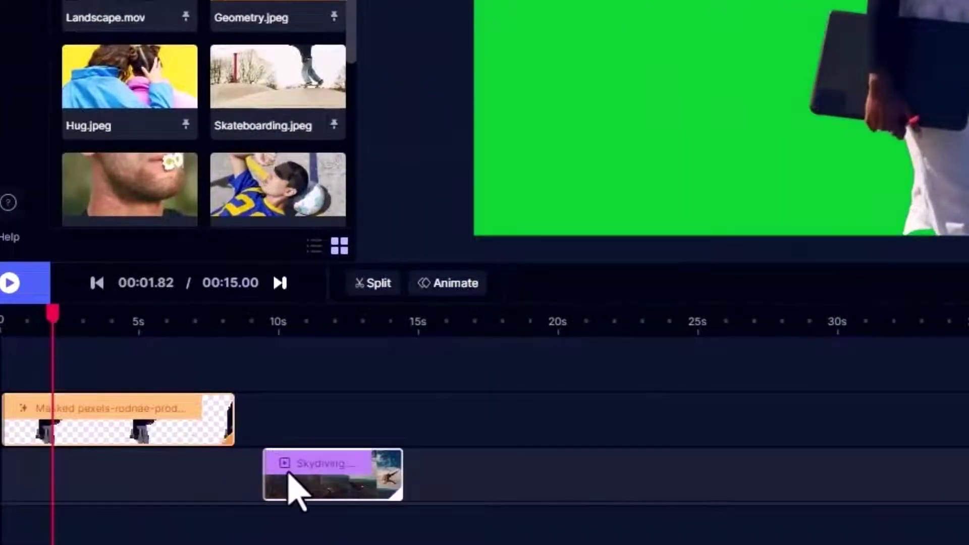
{"action": "left_click_drag", "start_coordinate": [314, 487], "coordinate": [43, 488]}
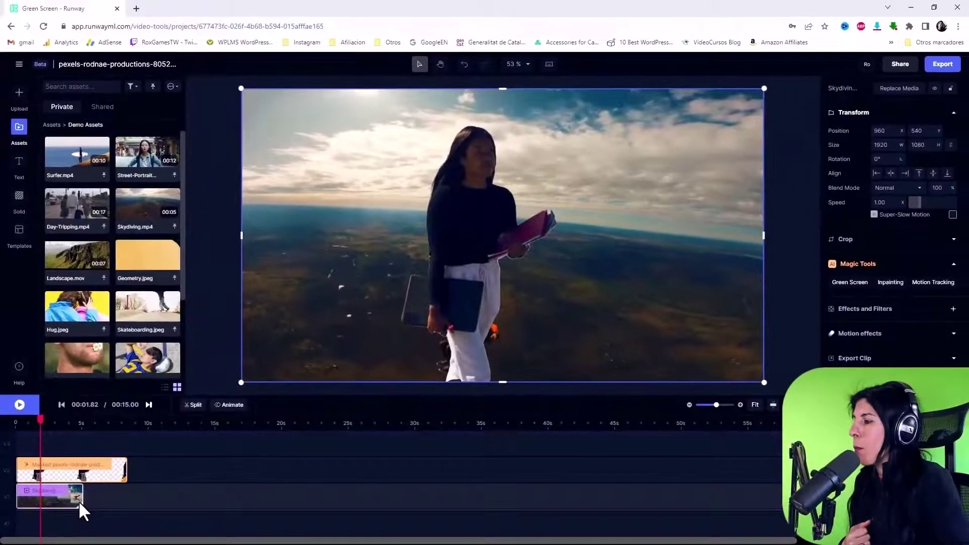
Try to extend the skydiving clip to the masked clip's length, and play the composition from the start
{"action": "left_click_drag", "start_coordinate": [68, 499], "coordinate": [127, 499]}
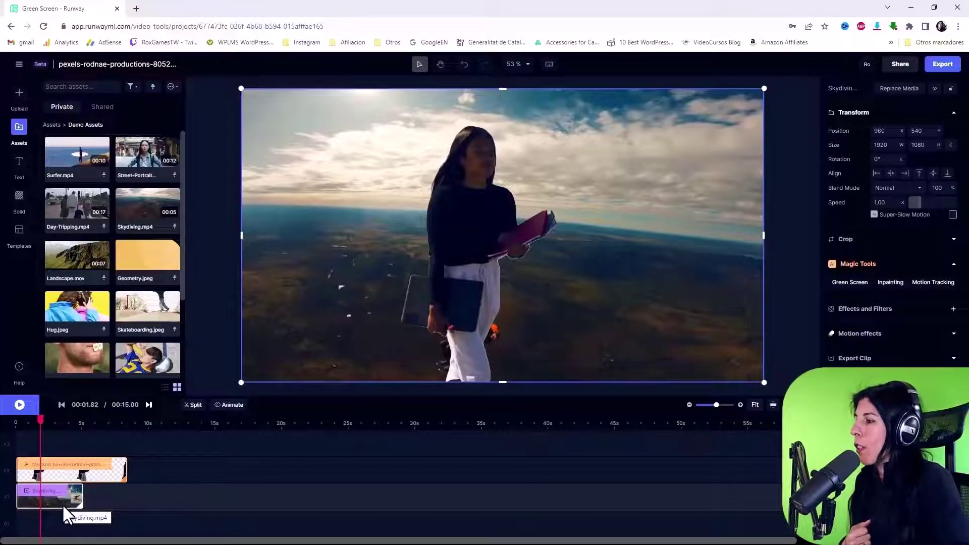
{"action": "left_click", "coordinate": [19, 422]}
{"action": "left_click", "coordinate": [19, 404]}
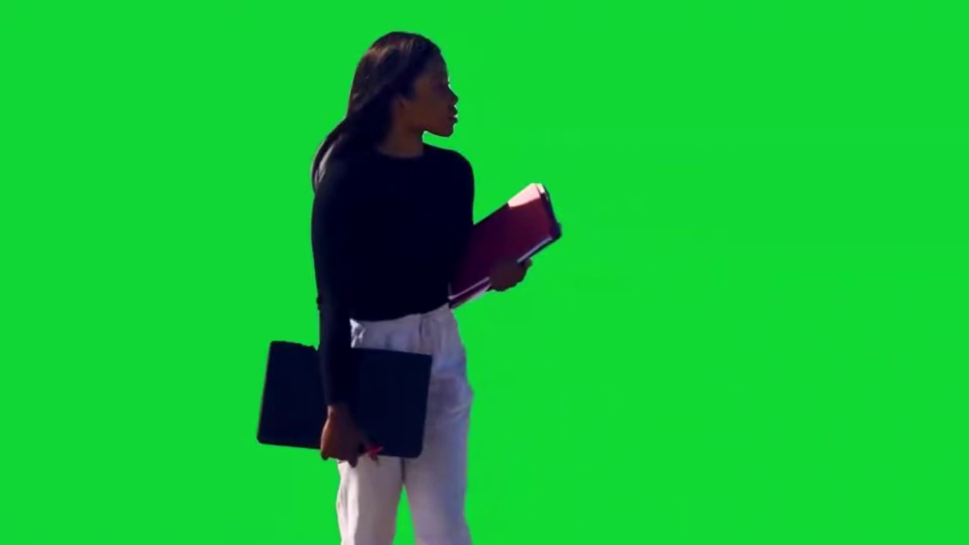
{"action": "key", "text": "space"}
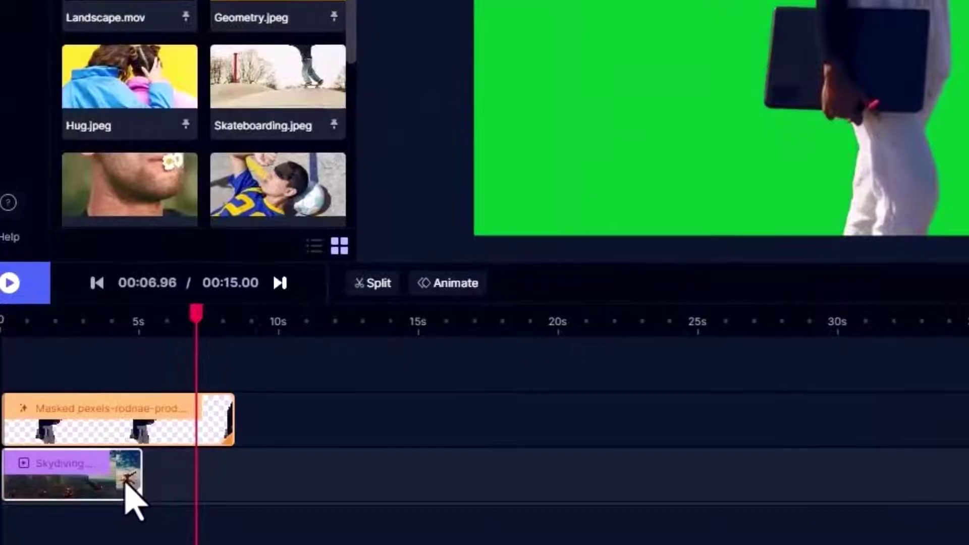
Delete the skydiving clip from the timeline
{"action": "right_click", "coordinate": [127, 485]}
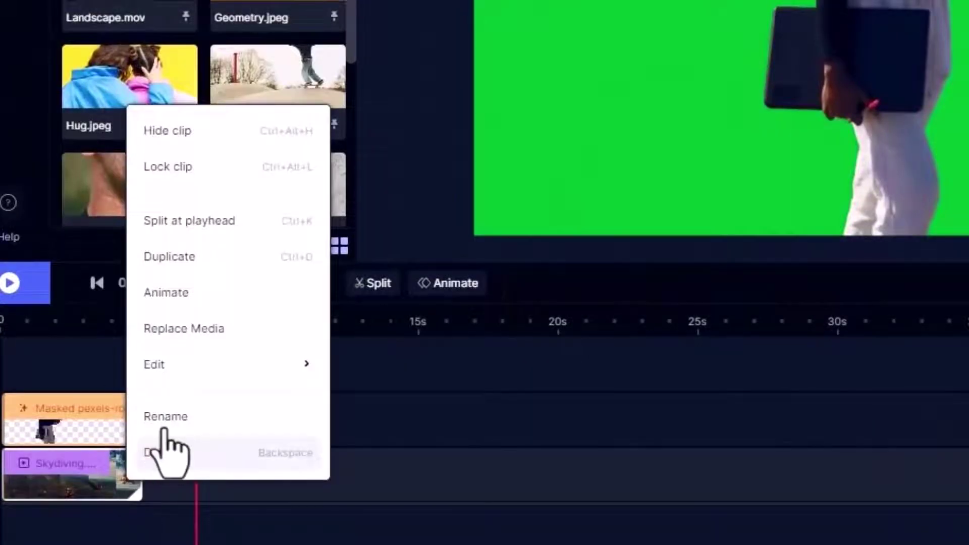
{"action": "left_click", "coordinate": [164, 452]}
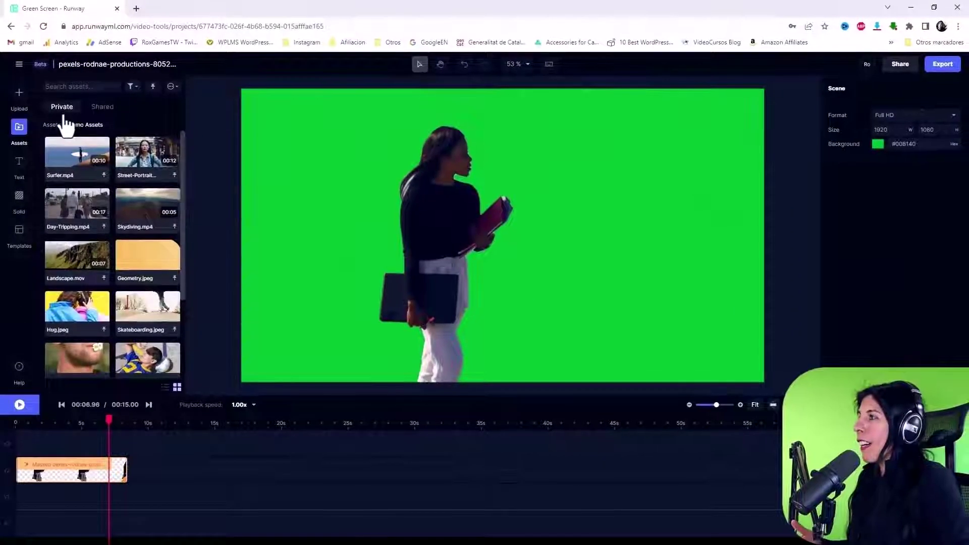
Upload the background image fondo.jpg to the private assets
{"action": "left_click", "coordinate": [65, 123]}
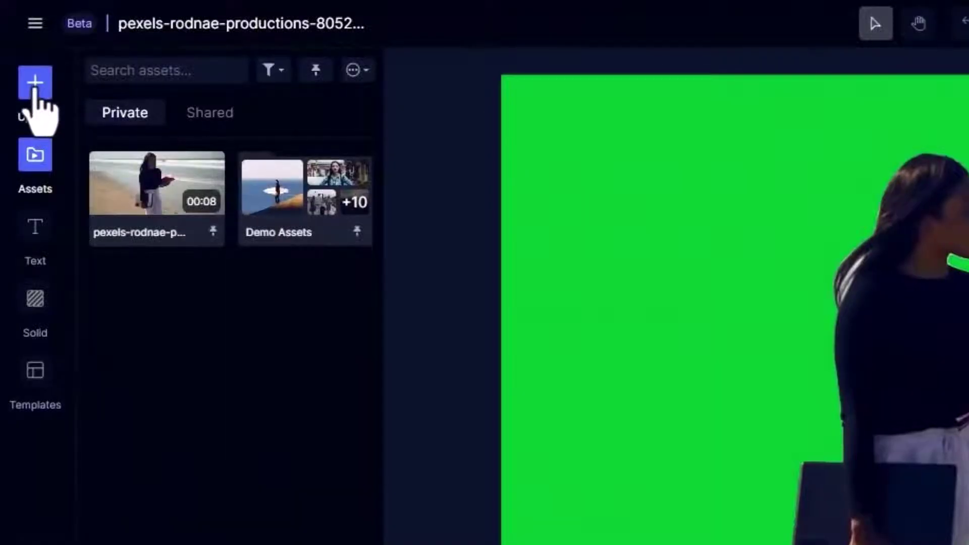
{"action": "left_click", "coordinate": [20, 95]}
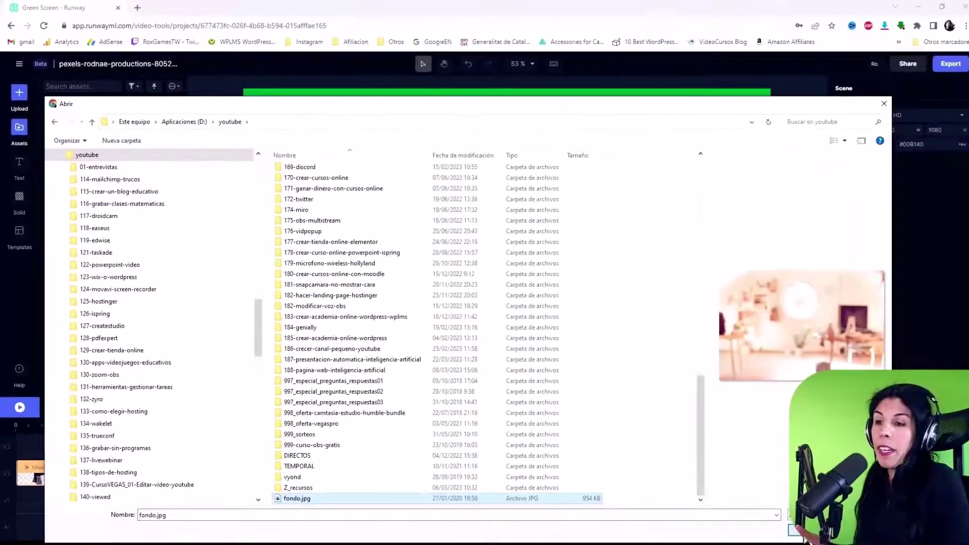
{"action": "key", "text": "Return"}
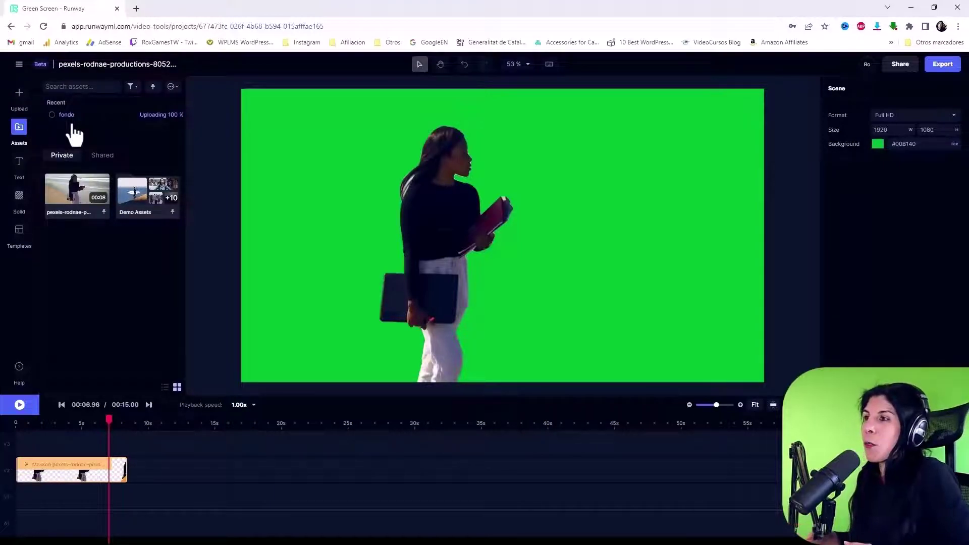
Place fondo.jpg on the track beneath the masked clip, starting at 0 seconds, and play the composition from the start
{"action": "left_click_drag", "start_coordinate": [78, 187], "coordinate": [181, 500]}
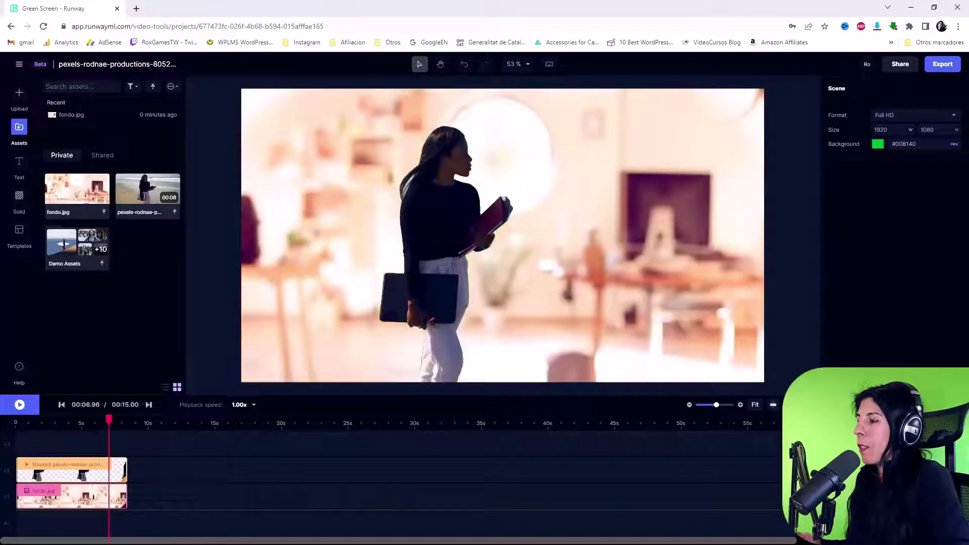
{"action": "left_click", "coordinate": [8, 426]}
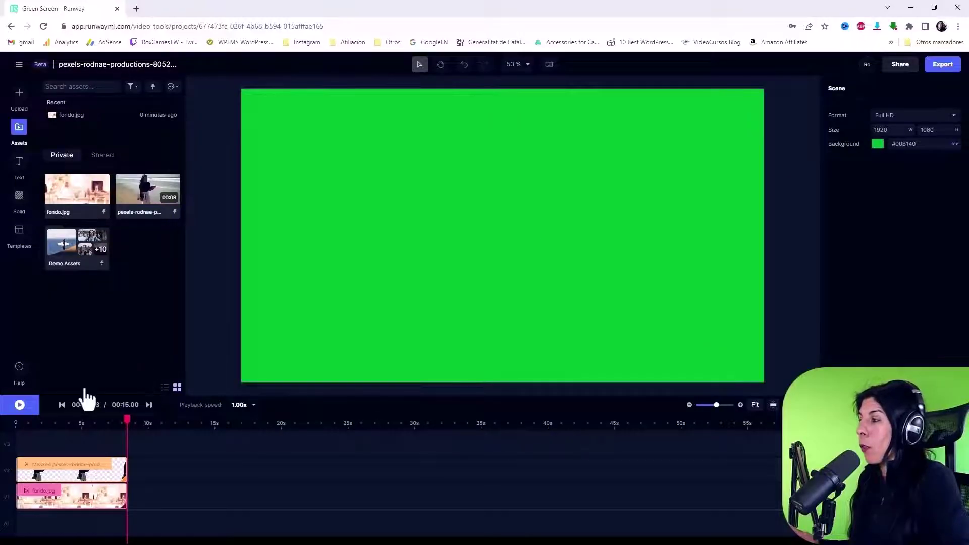
Upload depositphotos_270988442-stock-video-modern-corporate-office-with-multicultural.mp4 from the fondo-video folder to the private assets
{"action": "left_click", "coordinate": [19, 96]}
{"action": "left_click", "coordinate": [295, 288]}
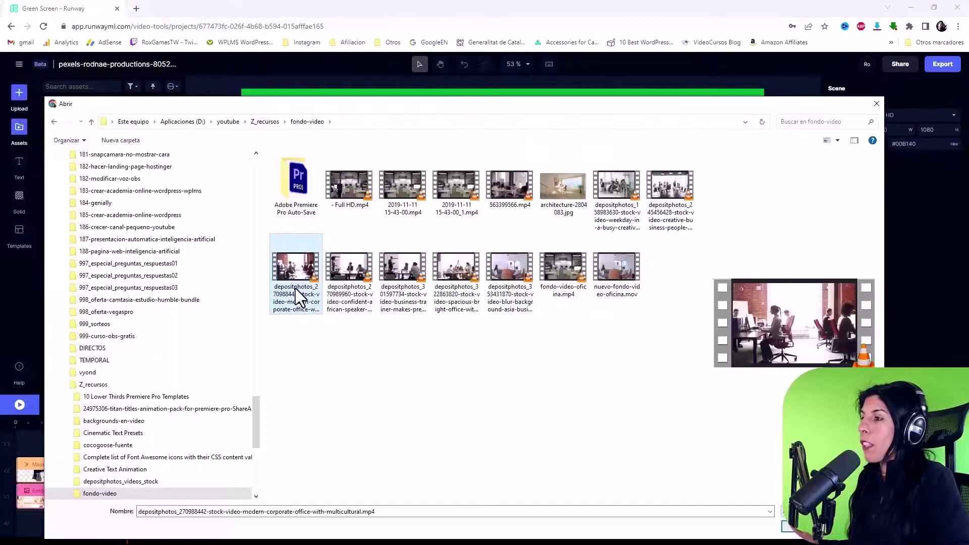
{"action": "left_click", "coordinate": [787, 526]}
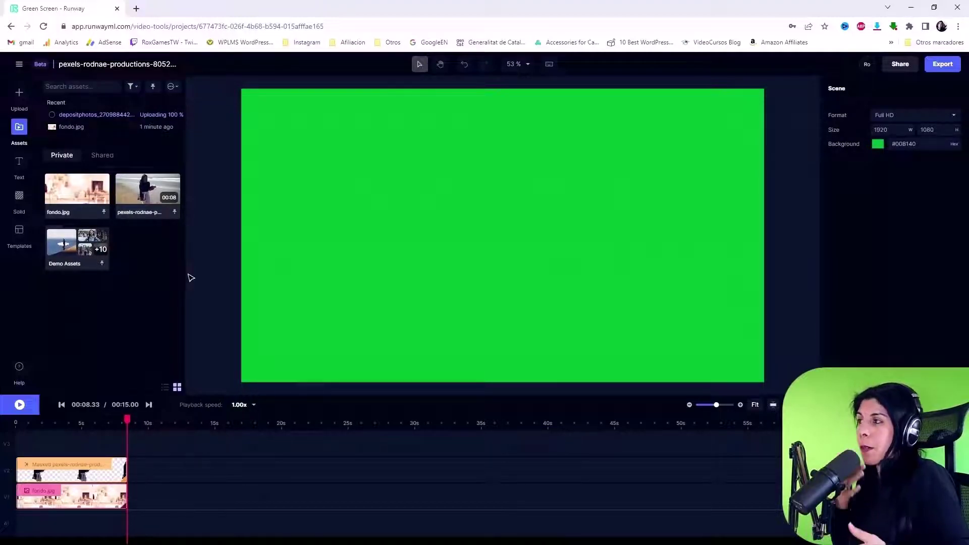
Replace fondo.jpg beneath the masked clip with the uploaded office video, starting at 0 seconds
{"action": "left_click_drag", "start_coordinate": [77, 191], "coordinate": [148, 503]}
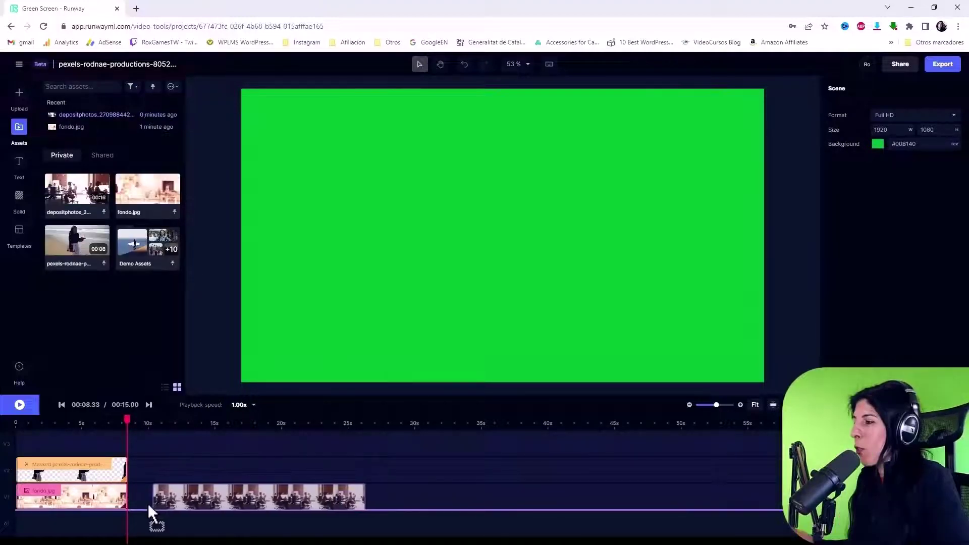
{"action": "left_click", "coordinate": [115, 500]}
{"action": "right_click", "coordinate": [115, 498]}
{"action": "left_click", "coordinate": [114, 483]}
{"action": "left_click_drag", "start_coordinate": [286, 494], "coordinate": [113, 507]}
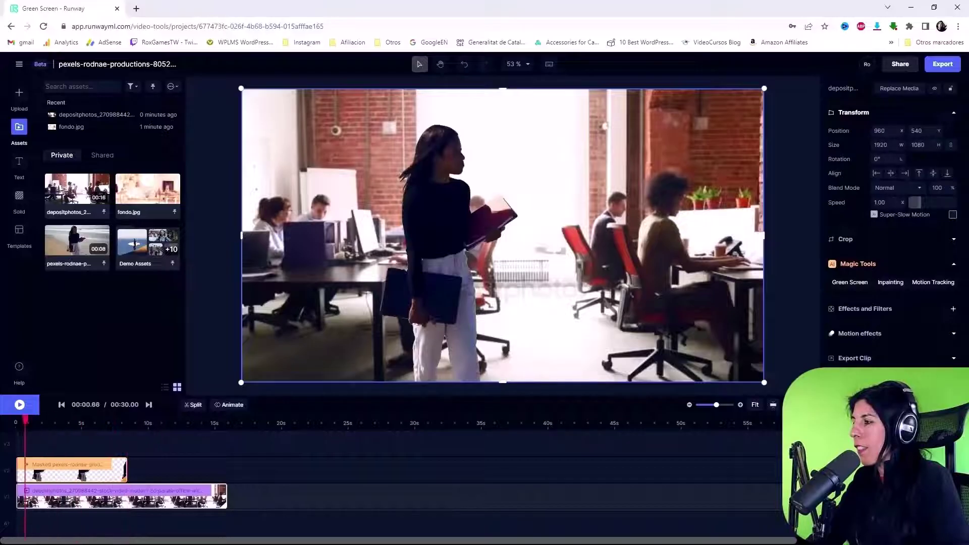
Play the composition past the end of the masked clip, and return the playhead to about 1.9 seconds
{"action": "left_click", "coordinate": [19, 405]}
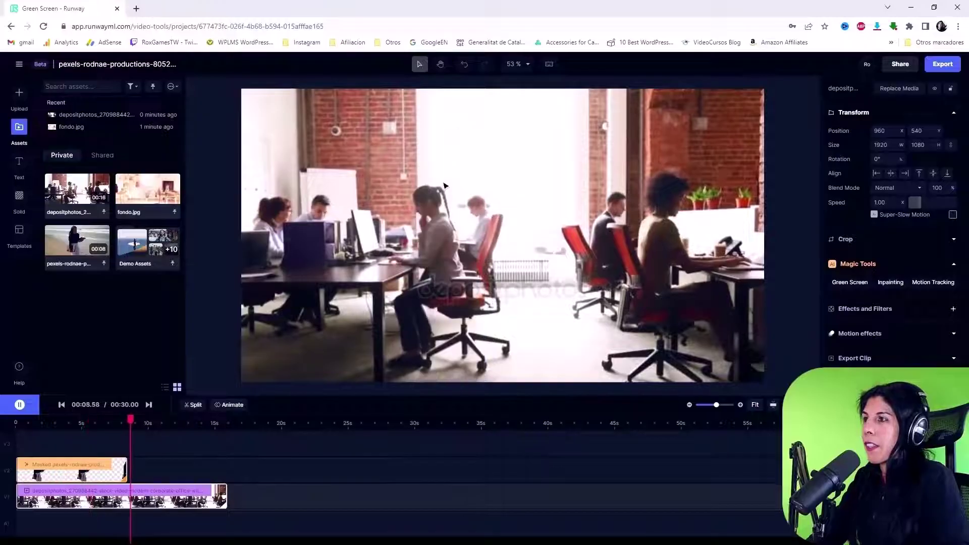
{"action": "left_click", "coordinate": [20, 405]}
{"action": "left_click_drag", "start_coordinate": [73, 426], "coordinate": [41, 427]}
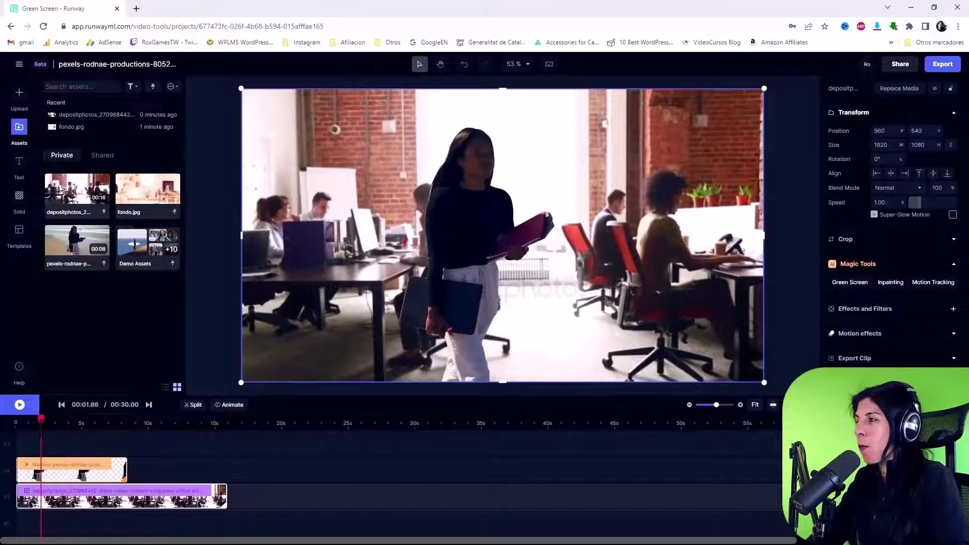
Add a solid layer on the track above the masked clip, starting at 0 seconds
{"action": "left_click", "coordinate": [154, 456]}
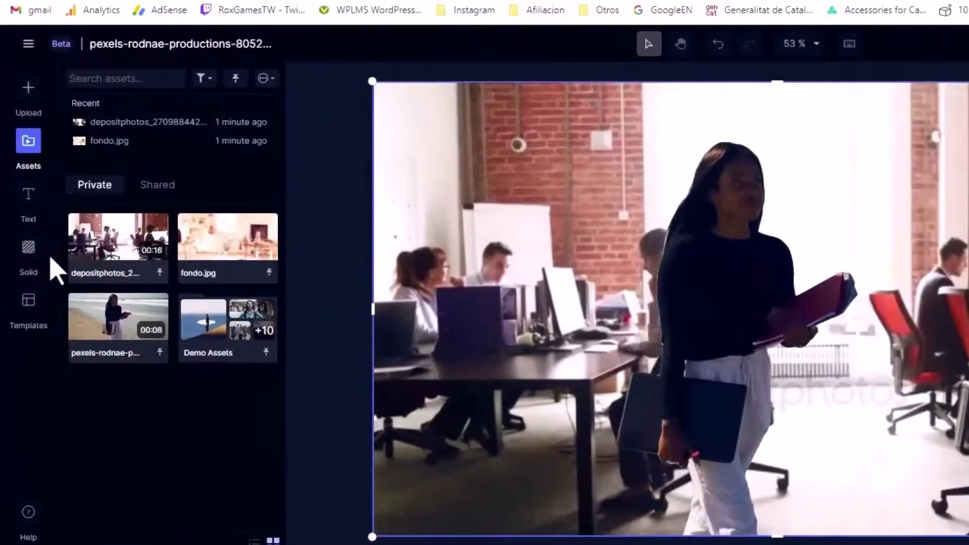
{"action": "left_click", "coordinate": [19, 197]}
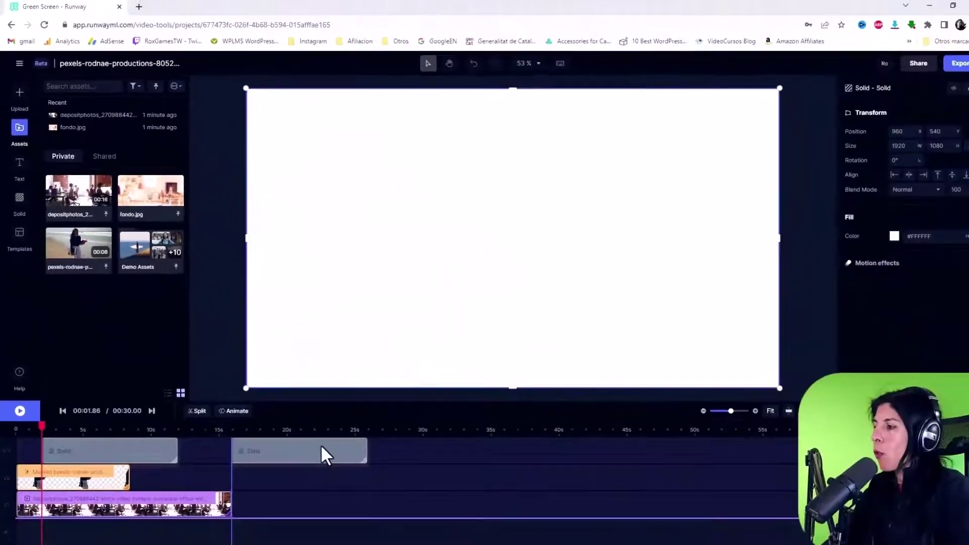
{"action": "left_click_drag", "start_coordinate": [319, 444], "coordinate": [80, 438]}
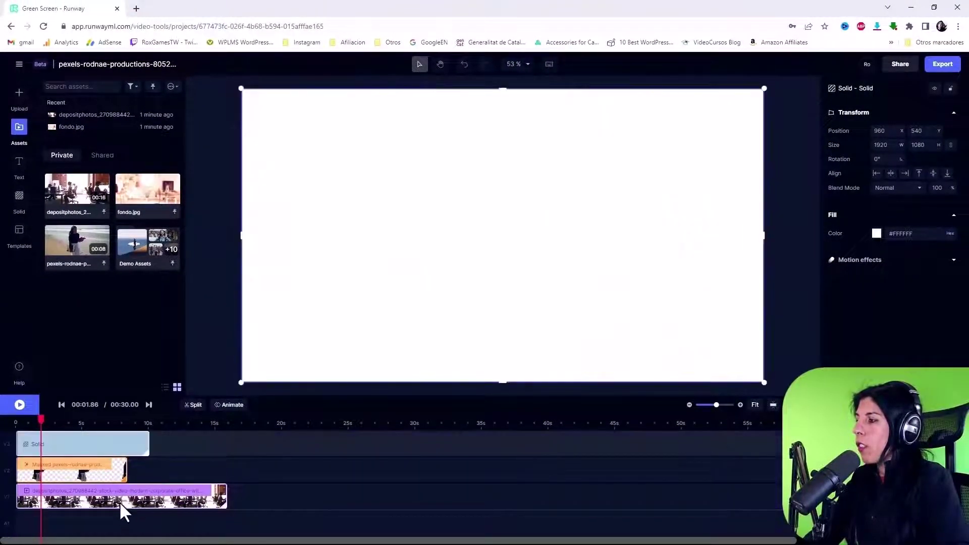
Move the solid layer beneath the masked clip in place of the office video, and delete the office video from the timeline
{"action": "left_click_drag", "start_coordinate": [120, 503], "coordinate": [380, 506]}
{"action": "left_click_drag", "start_coordinate": [120, 444], "coordinate": [113, 503]}
{"action": "left_click", "coordinate": [355, 502]}
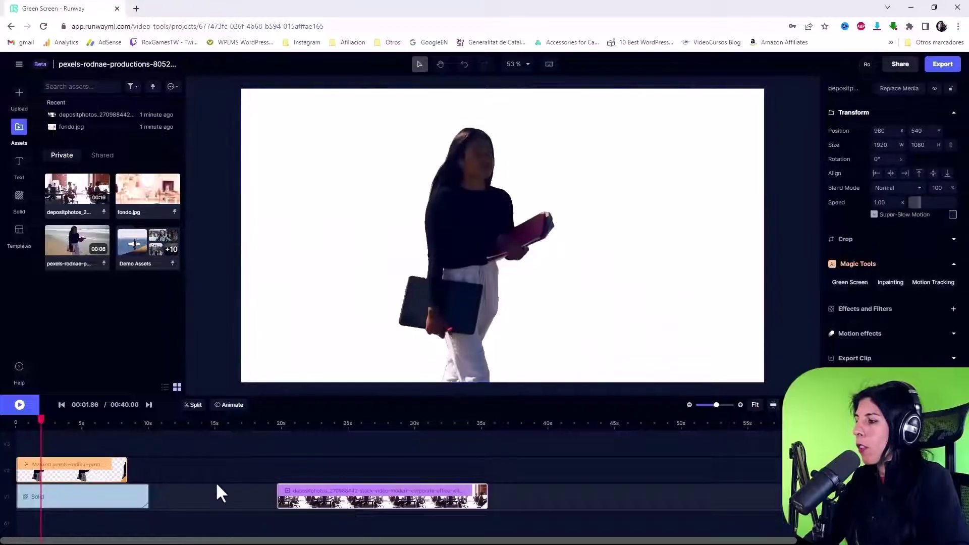
{"action": "key", "text": "Delete"}
Play the masked clip over the white solid from the start
{"action": "left_click", "coordinate": [20, 422]}
{"action": "key", "text": "space"}
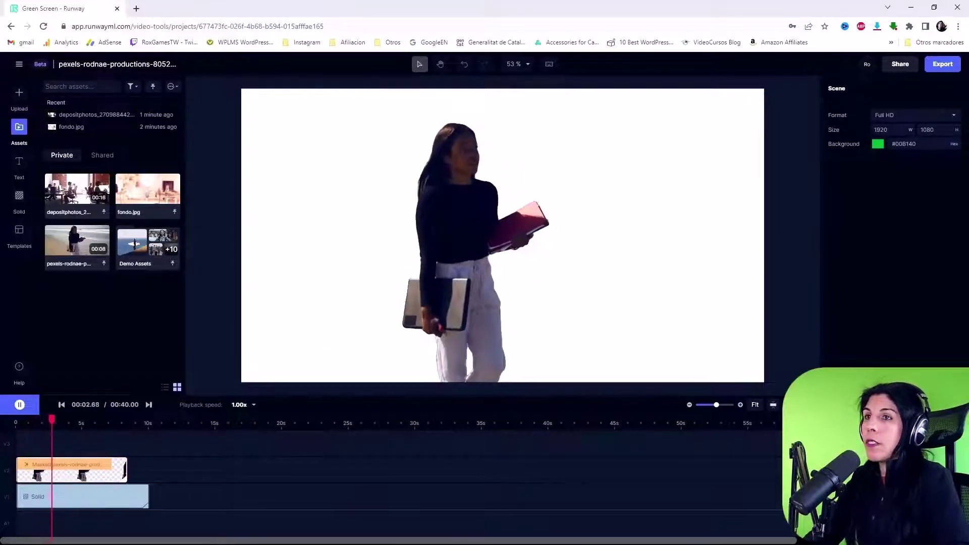
Pause the playback and browse the available video templates
{"action": "left_click", "coordinate": [15, 237]}
{"action": "key", "text": "space"}
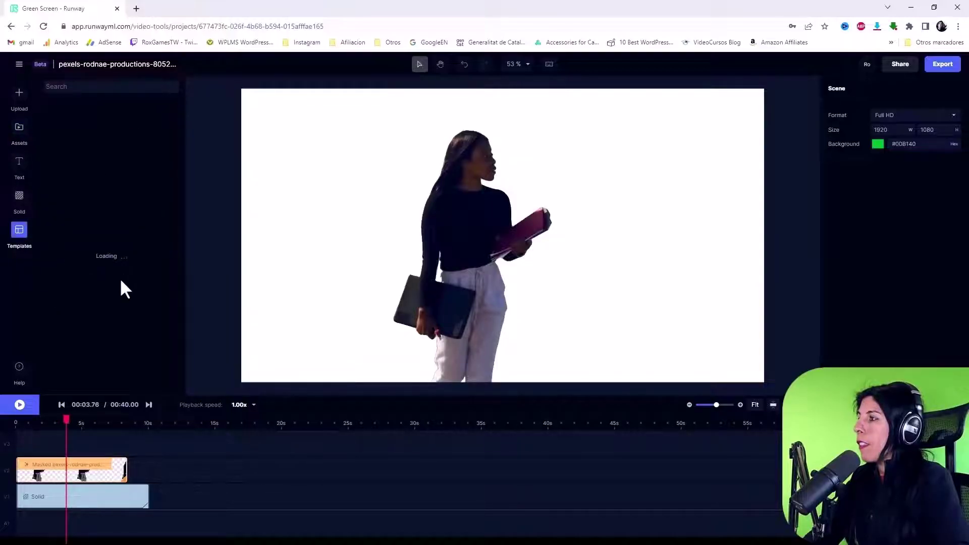
{"action": "scroll", "coordinate": [137, 358], "scroll_direction": "down", "scroll_amount": 4}
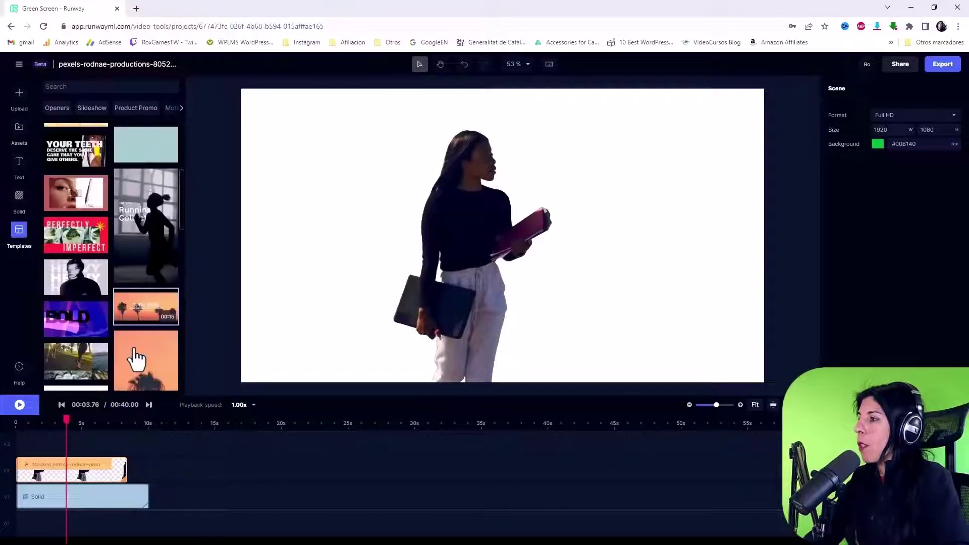
{"action": "scroll", "coordinate": [126, 333], "scroll_direction": "down", "scroll_amount": 3}
{"action": "scroll", "coordinate": [81, 227], "scroll_direction": "up", "scroll_amount": 10}
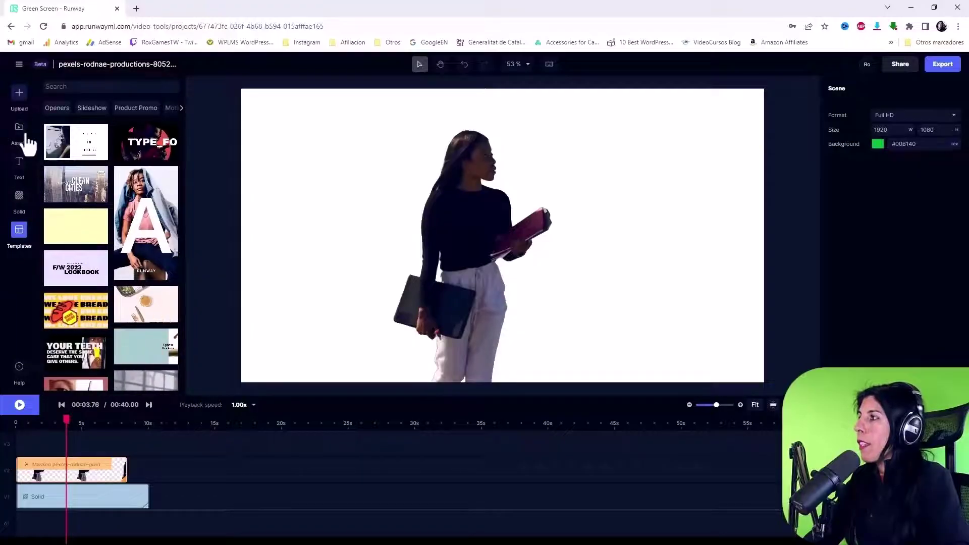
Review the export name, resolution and format options without exporting the video
{"action": "left_click", "coordinate": [88, 507]}
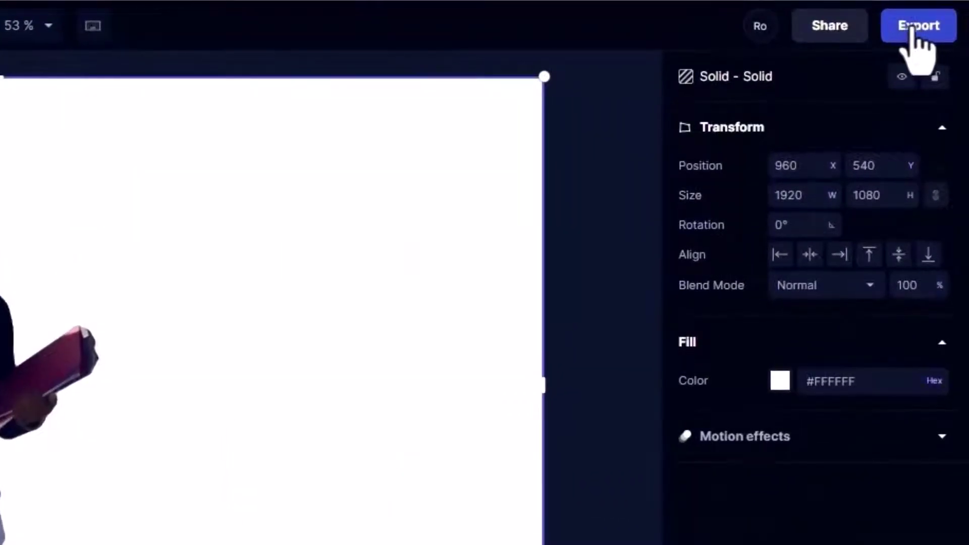
{"action": "left_click", "coordinate": [939, 64]}
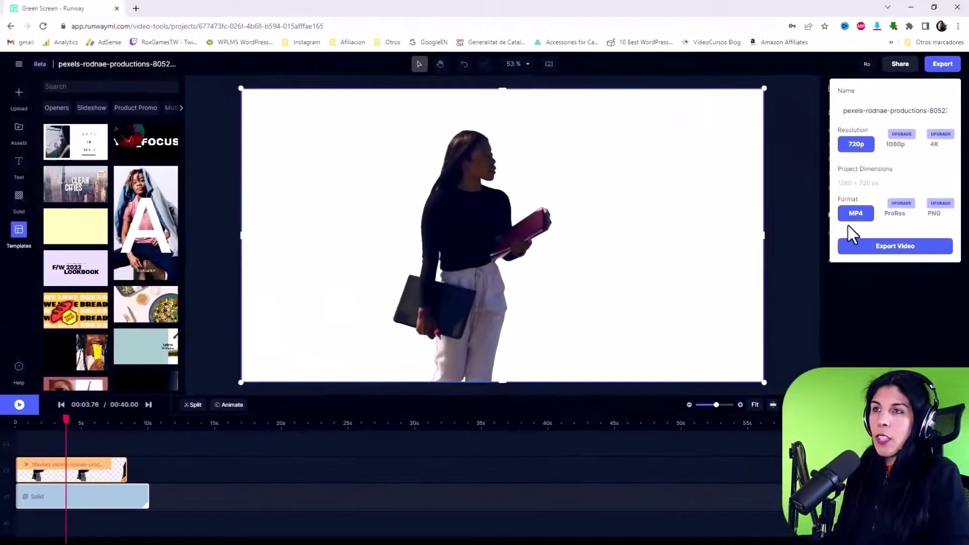
{"action": "left_click", "coordinate": [808, 257]}
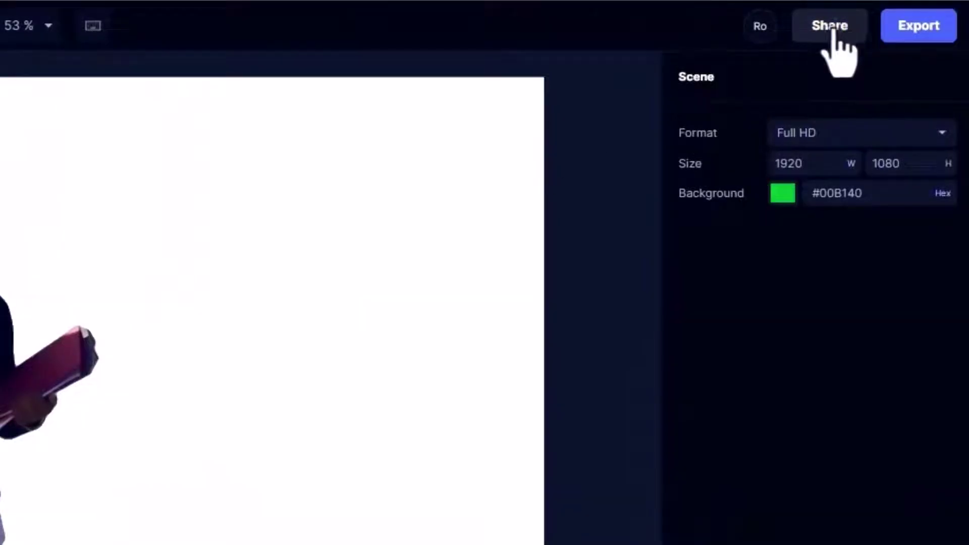
Review the email invitation and access levels for sharing the project with collaborators, without sending an invite
{"action": "left_click", "coordinate": [900, 66]}
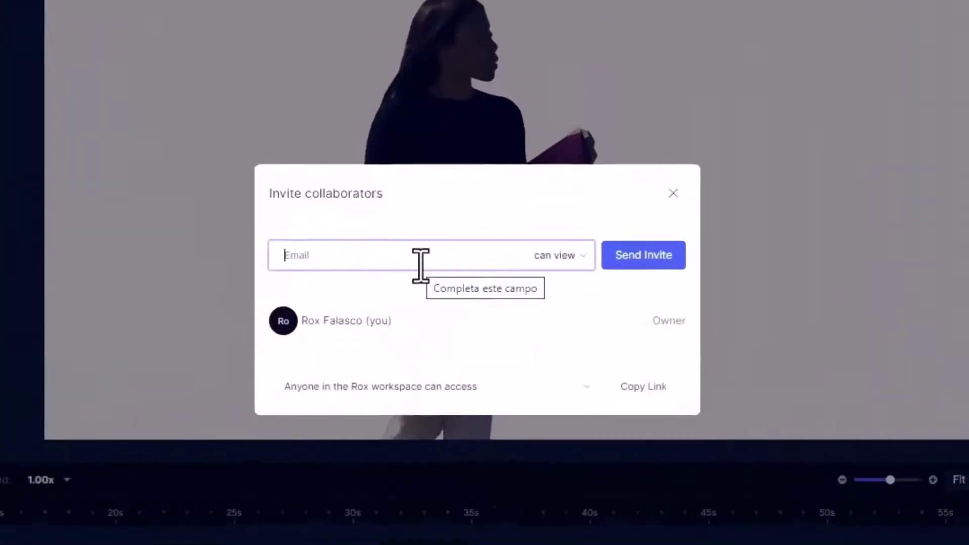
{"action": "left_click", "coordinate": [556, 258]}
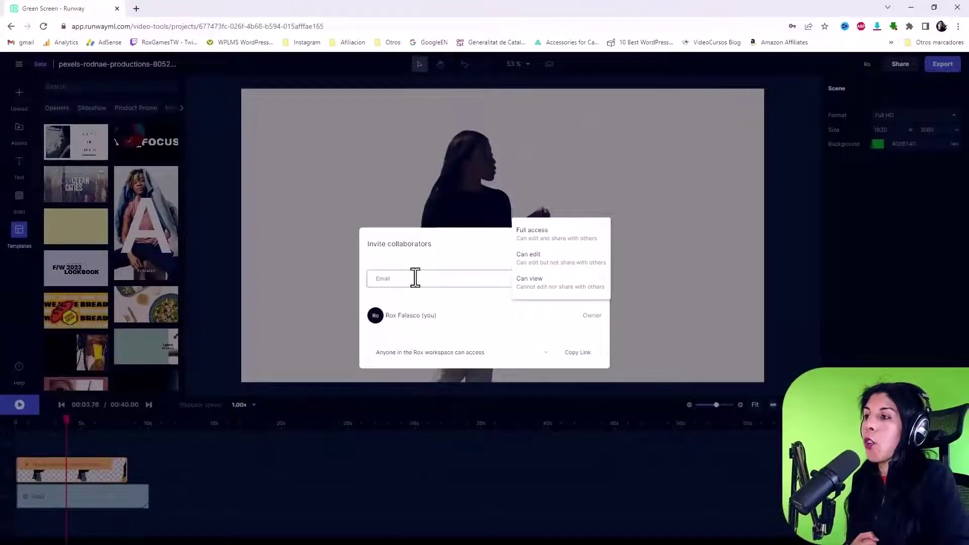
{"action": "left_click", "coordinate": [415, 277]}
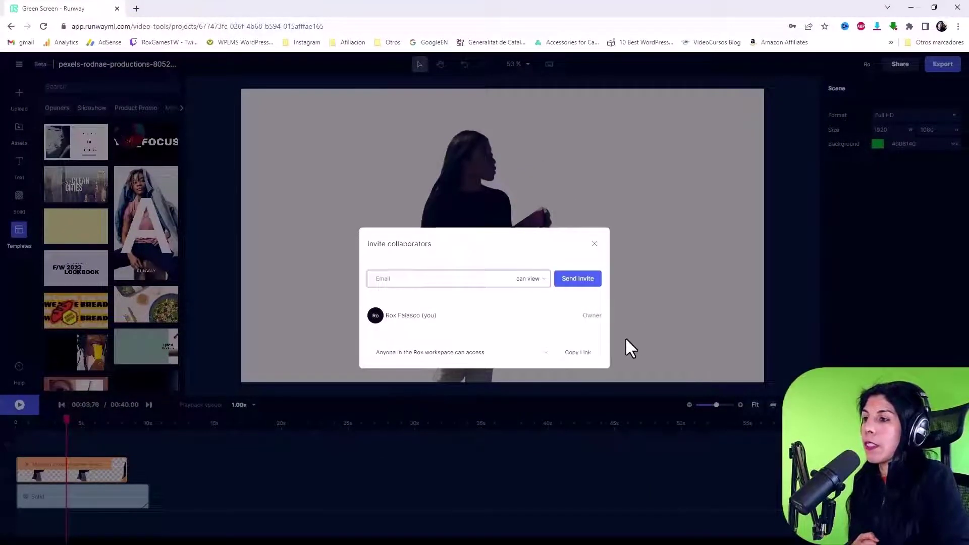
{"action": "left_click", "coordinate": [595, 244]}
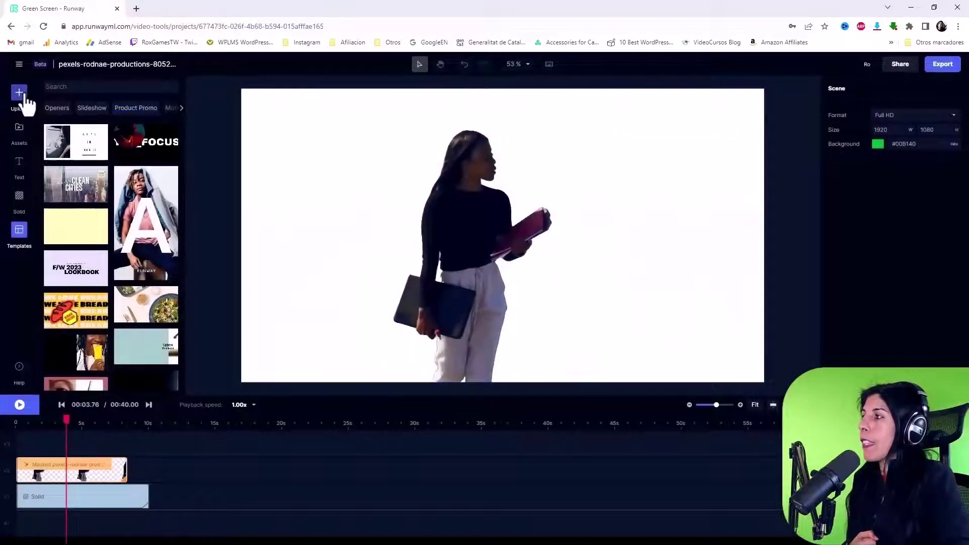